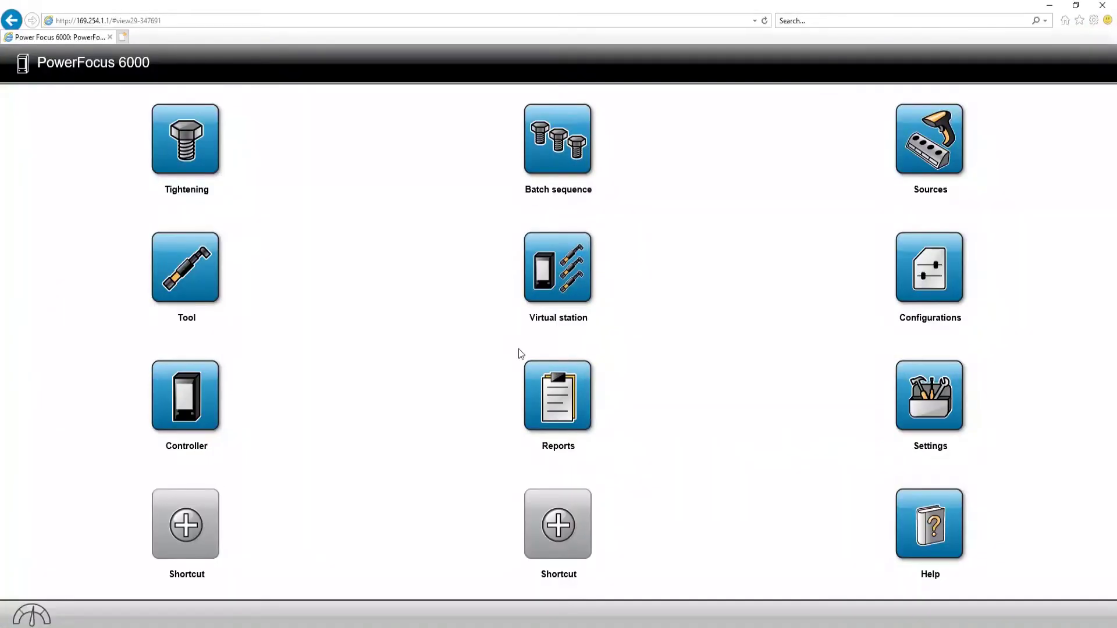
Open program 6, Multistep, from the multistep program library for editing and review its program properties.
click(187, 140)
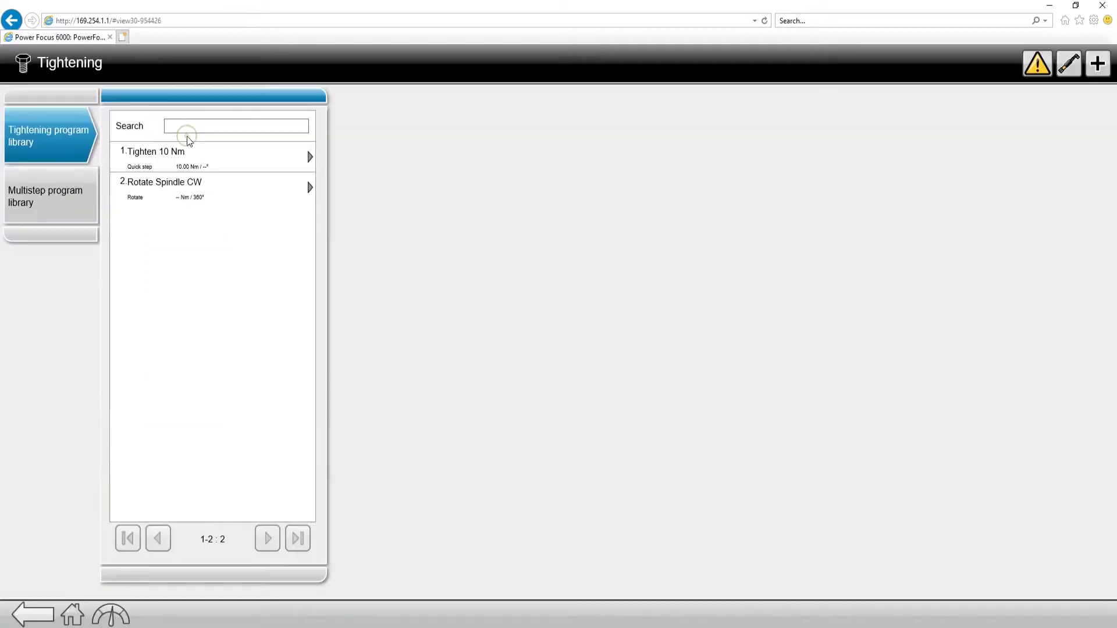
click(50, 196)
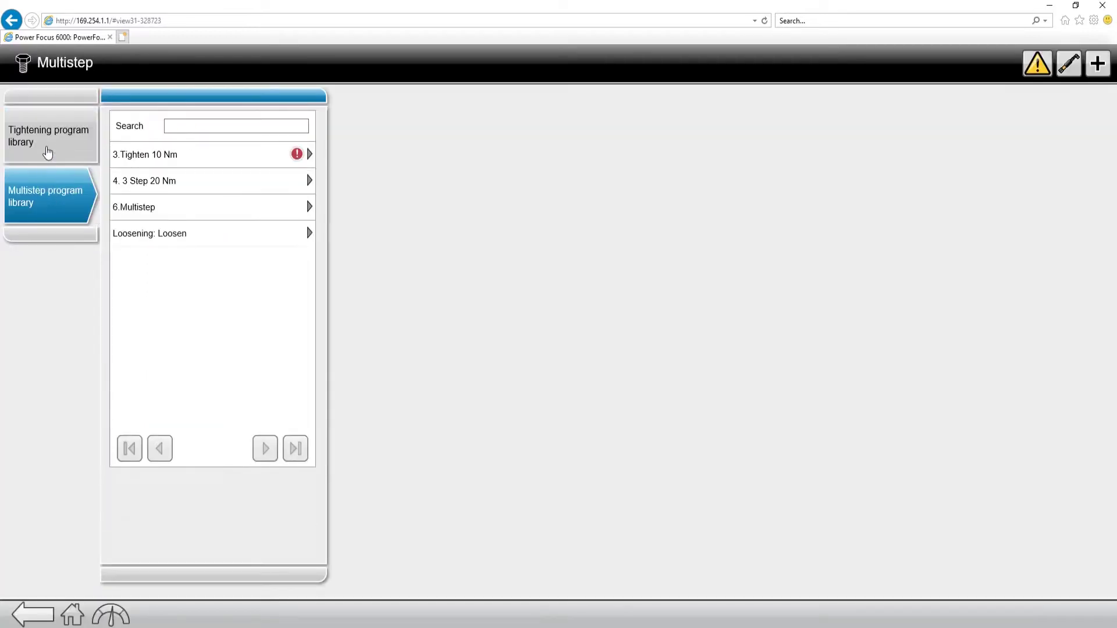
click(49, 146)
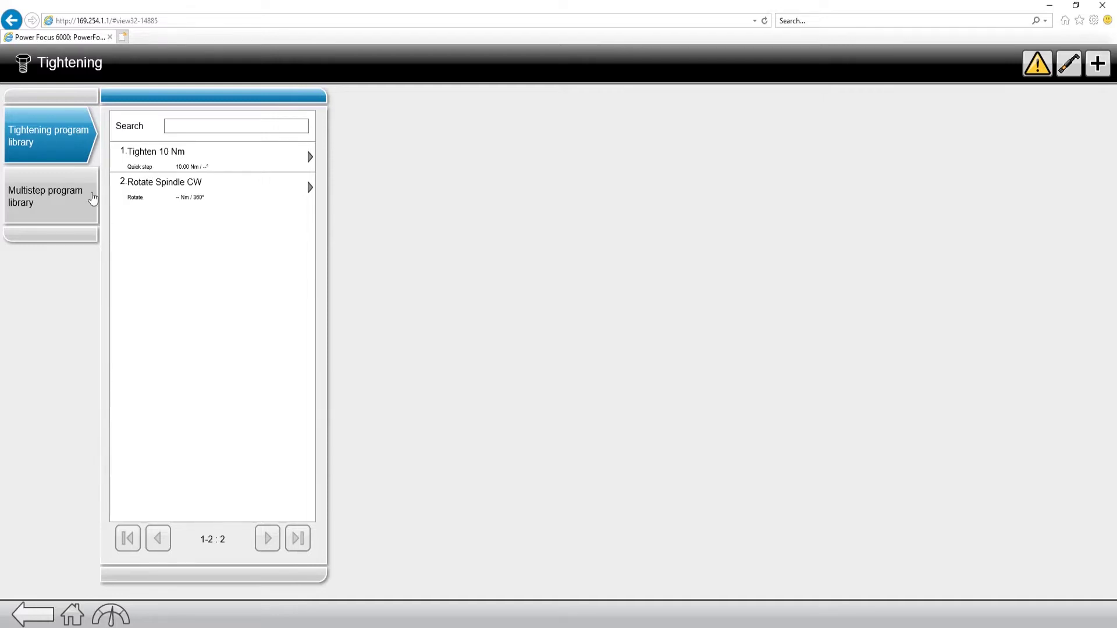
click(66, 203)
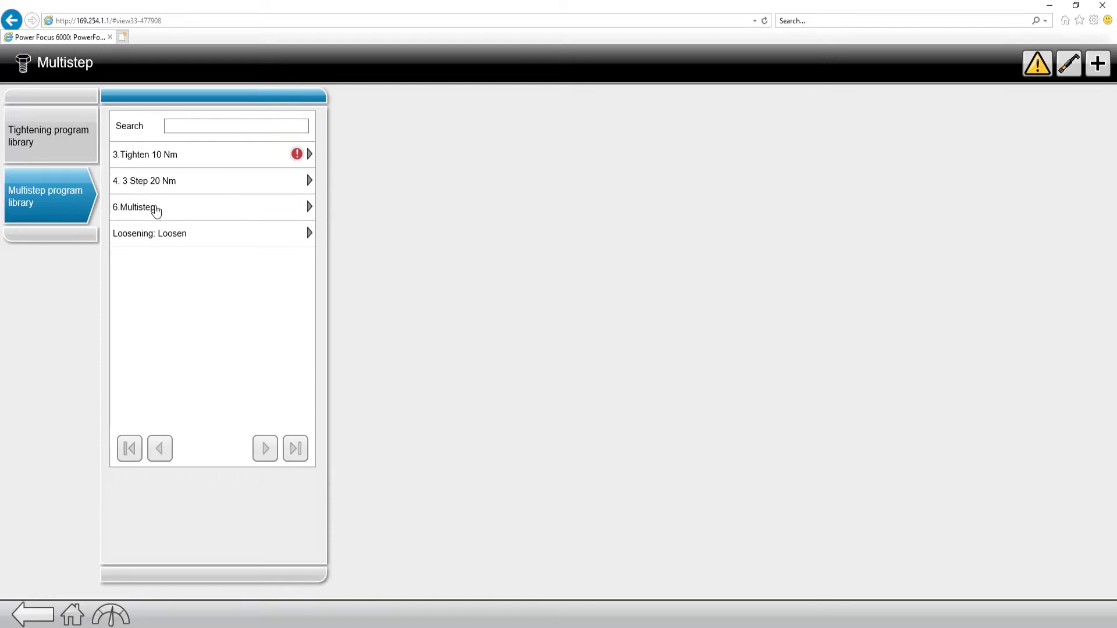
click(156, 209)
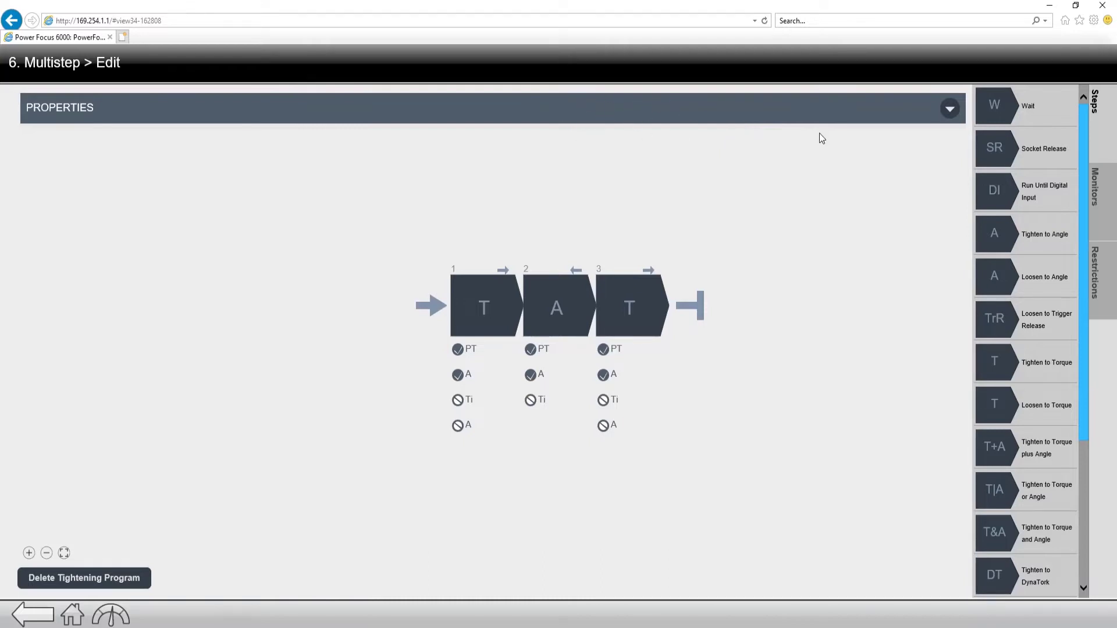
click(950, 110)
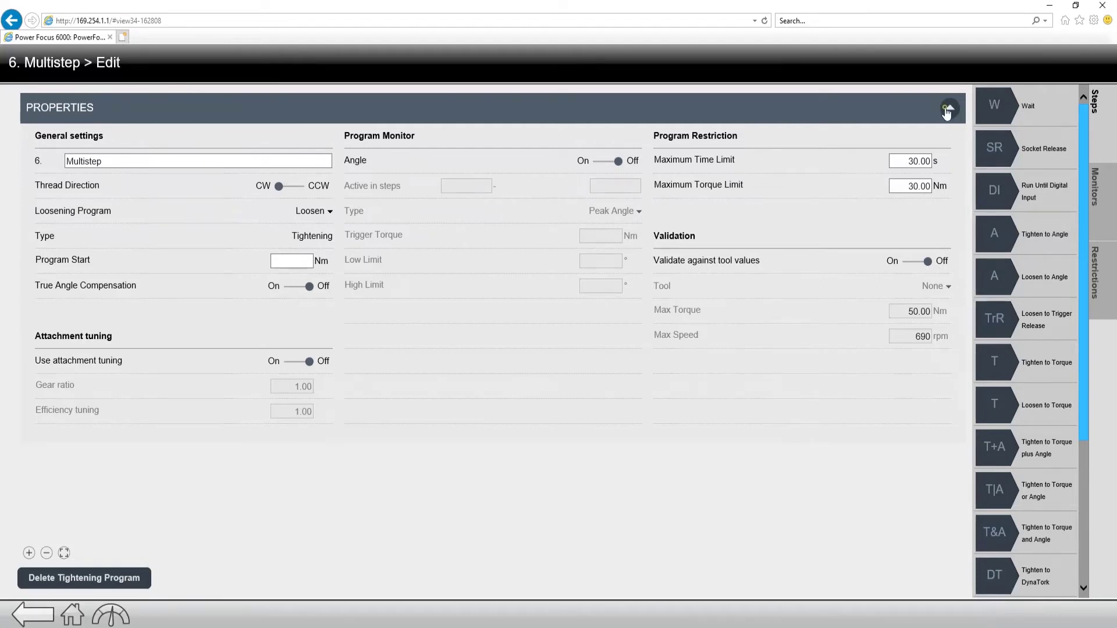
click(947, 110)
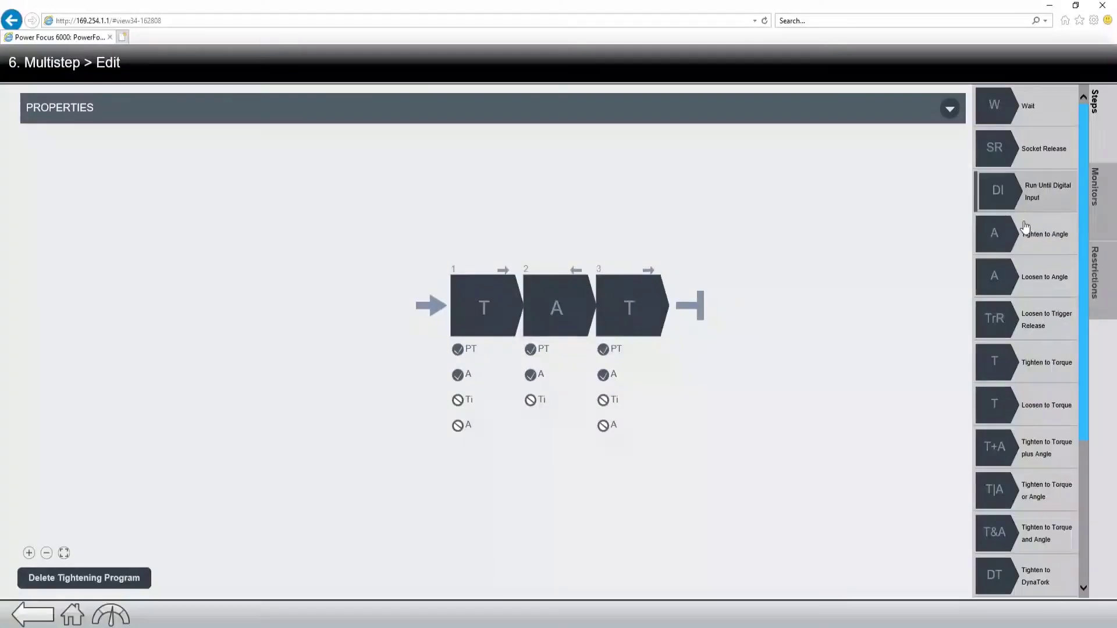
Add a Tighten to Yield step at the end of the Multistep program, after step 3.
drag(1081, 128, 1081, 156)
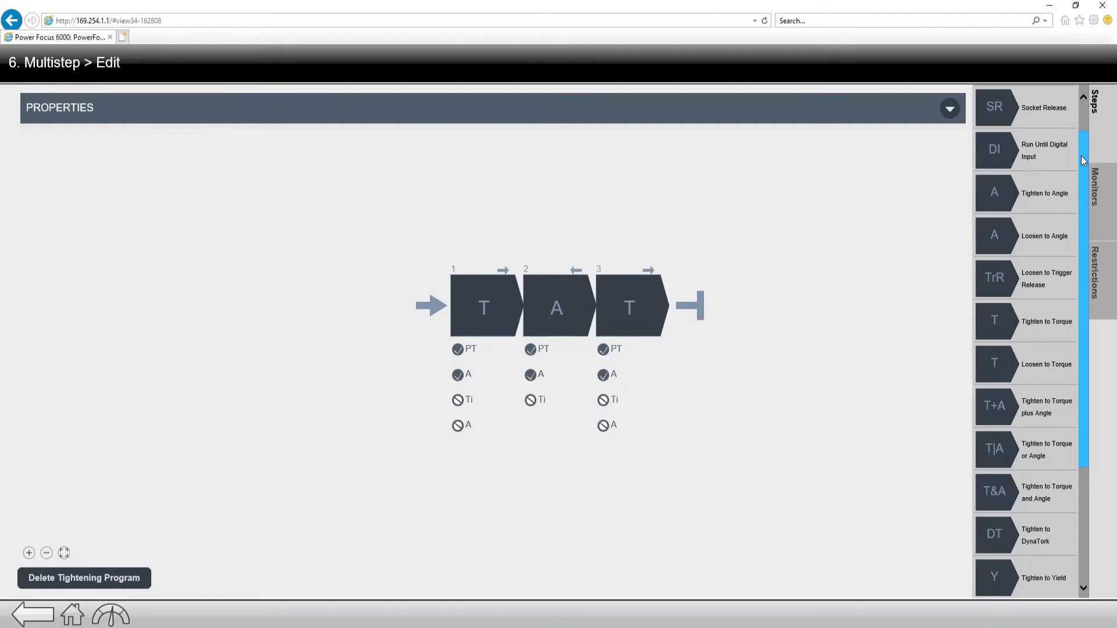
drag(1082, 160, 1081, 252)
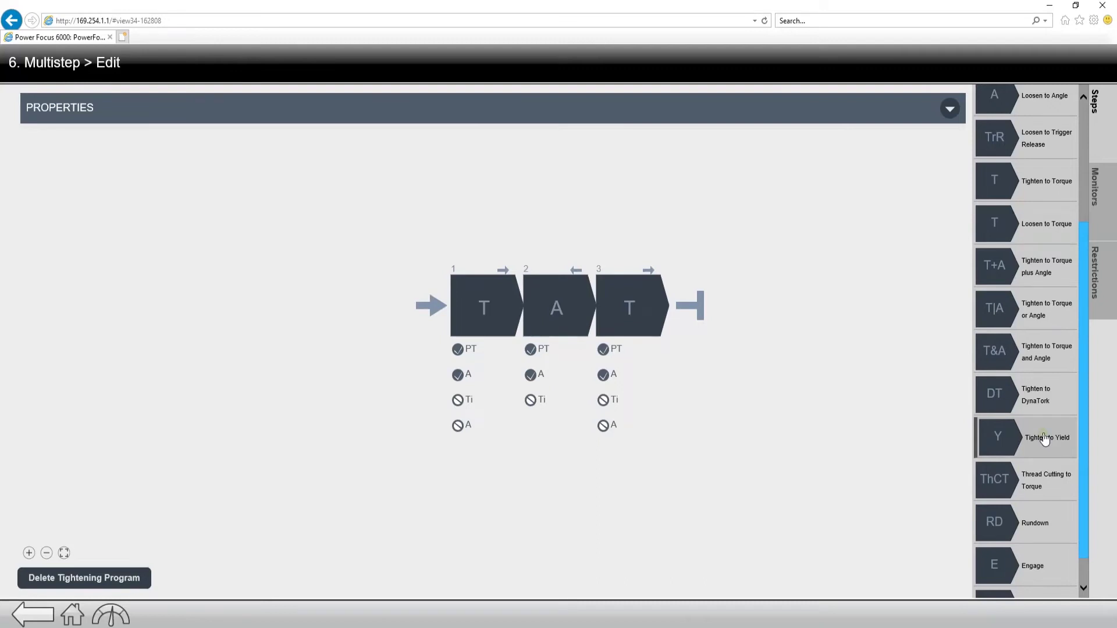
drag(1041, 440, 699, 316)
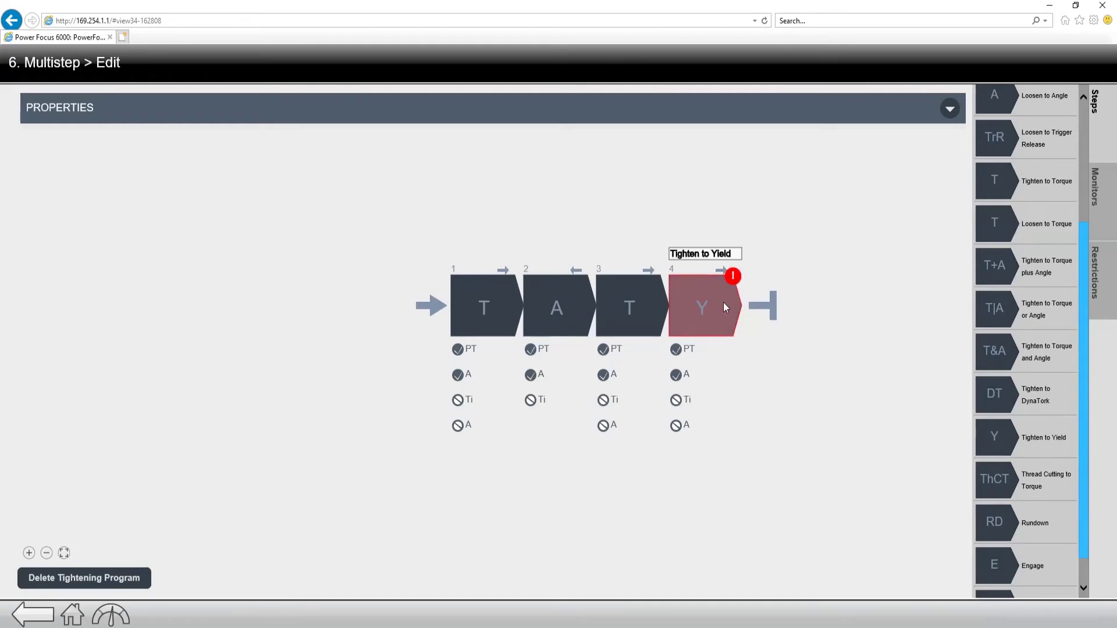
Set the Tighten to Yield step's angle window to 180° and its trigger torque to 5.00 Nm.
click(724, 306)
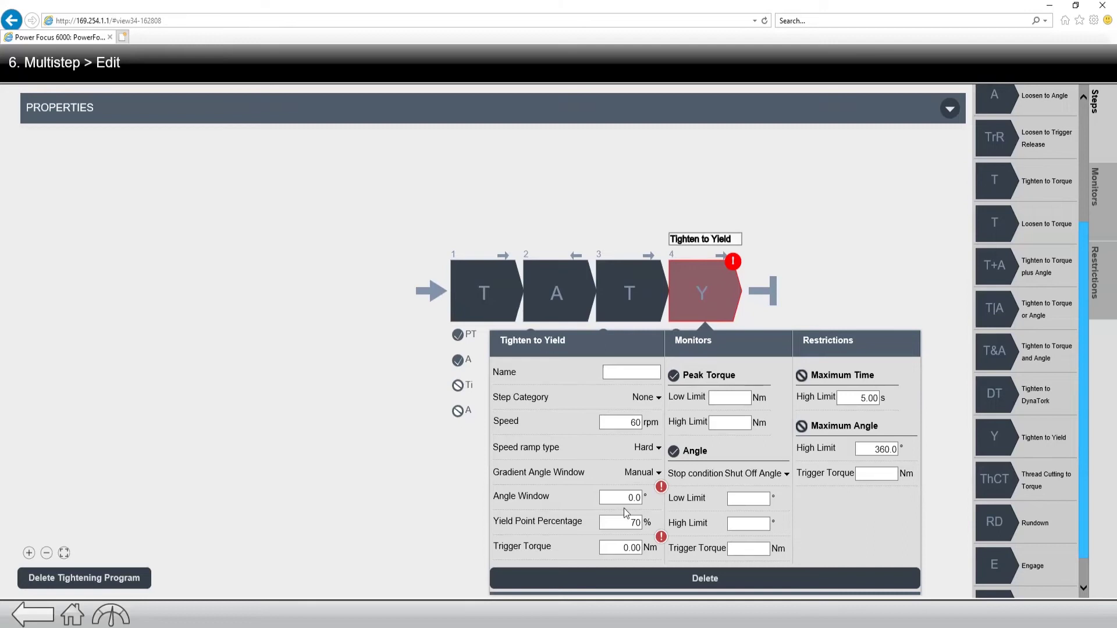
drag(603, 498, 651, 501)
text(180)
drag(617, 548, 654, 557)
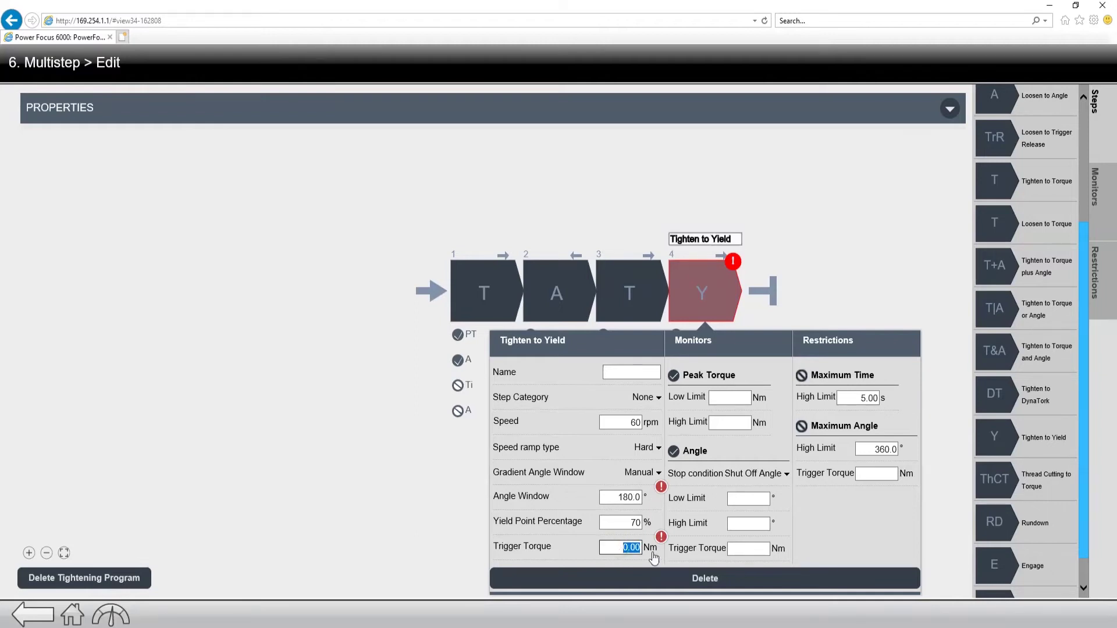
text(5.00)
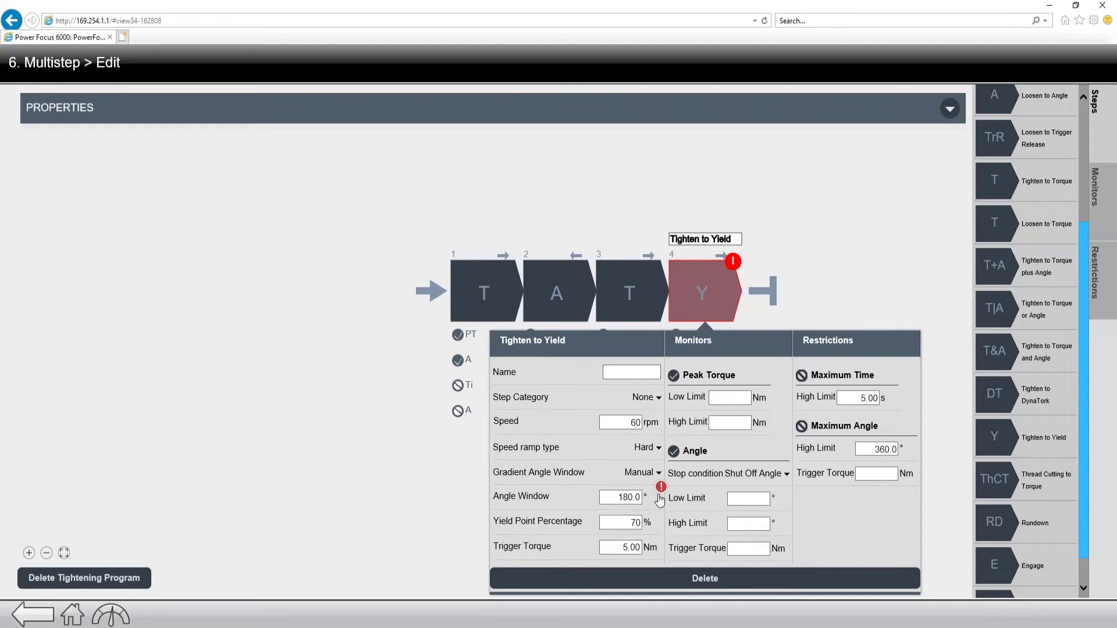
Correct the Tighten to Yield step's angle window to 50° and close the step's settings.
mouse_move(661, 487)
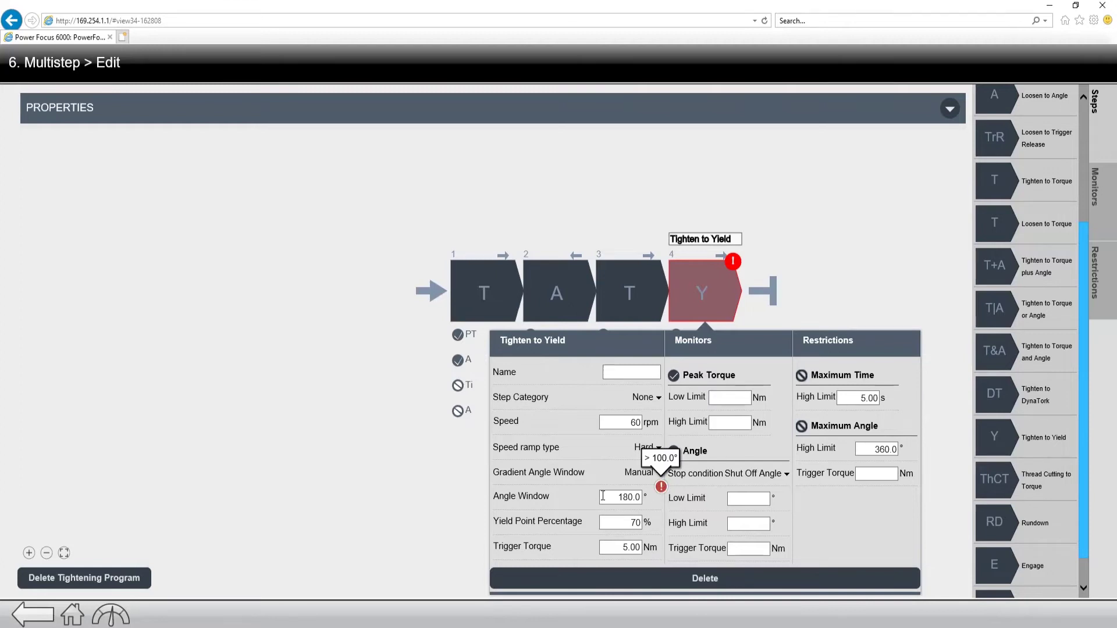
click(661, 488)
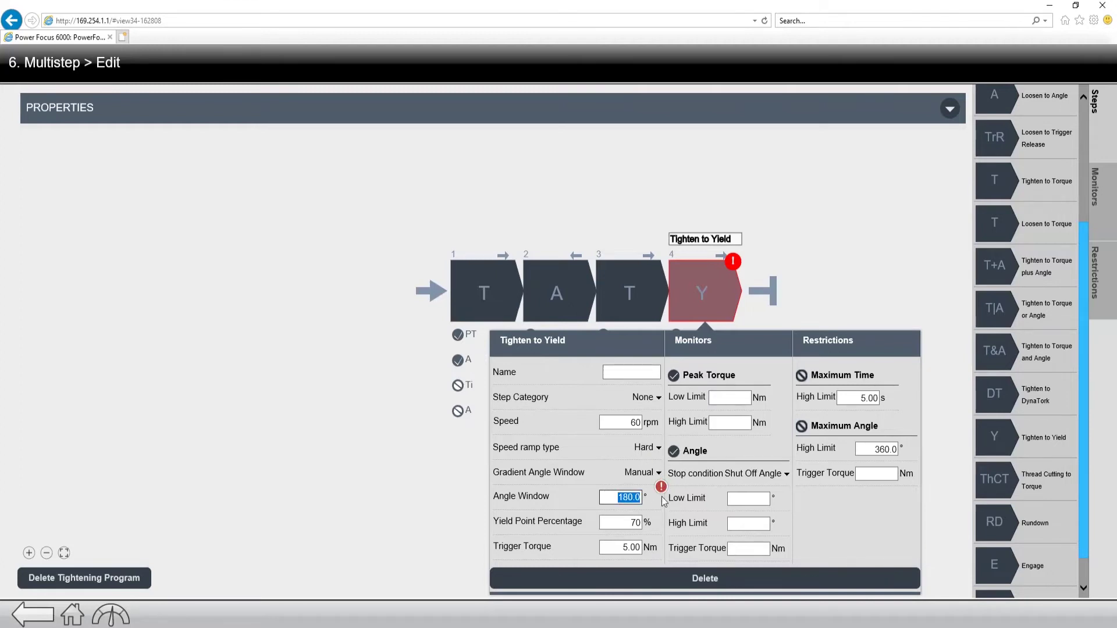
text(50)
key(Return)
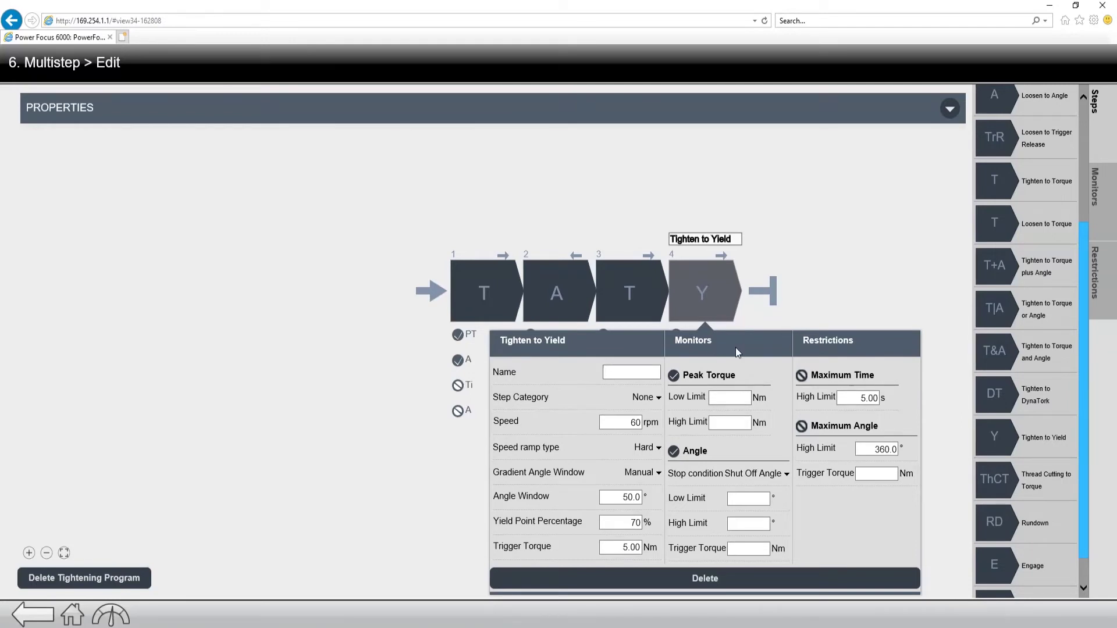
click(862, 238)
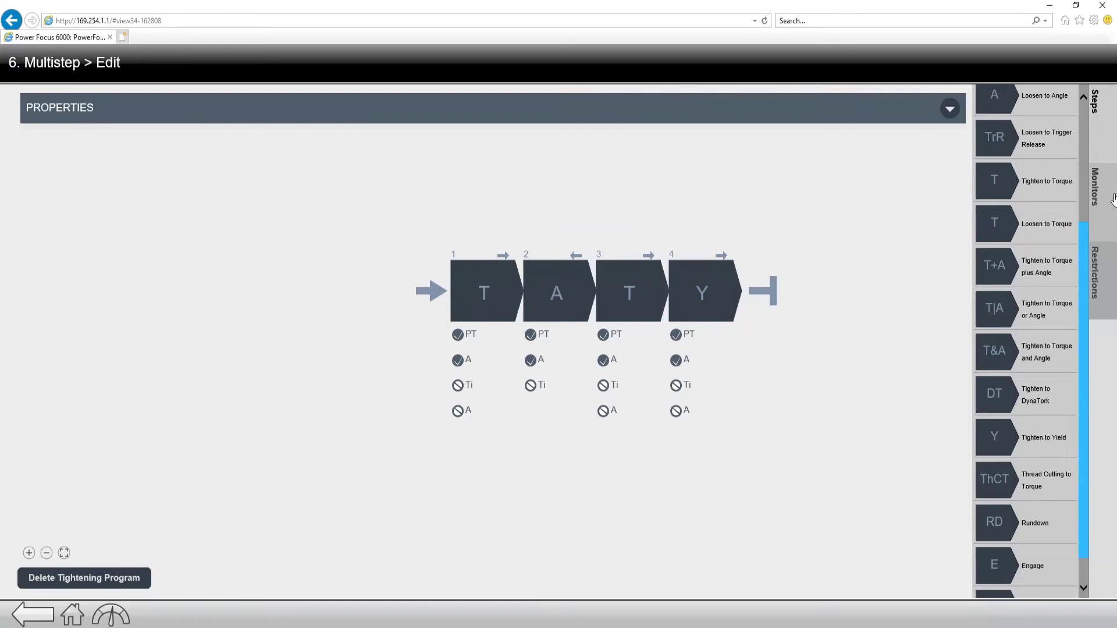
Add a Prevailing Torque monitor and a Maximum Torque restriction to the Tighten to Yield step.
click(1111, 196)
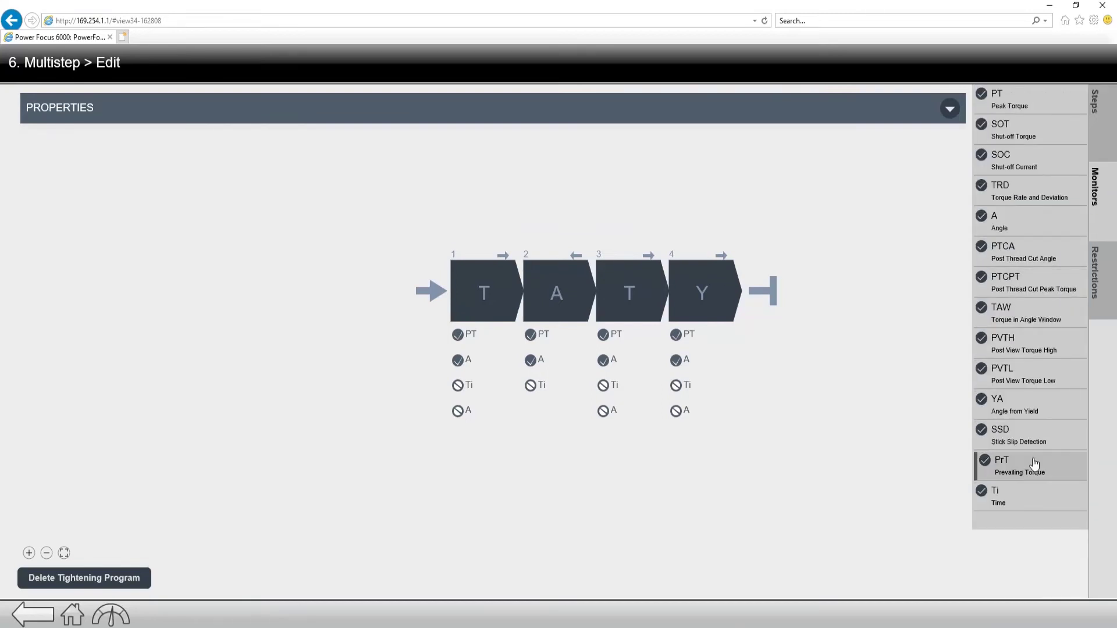
drag(1032, 464, 738, 303)
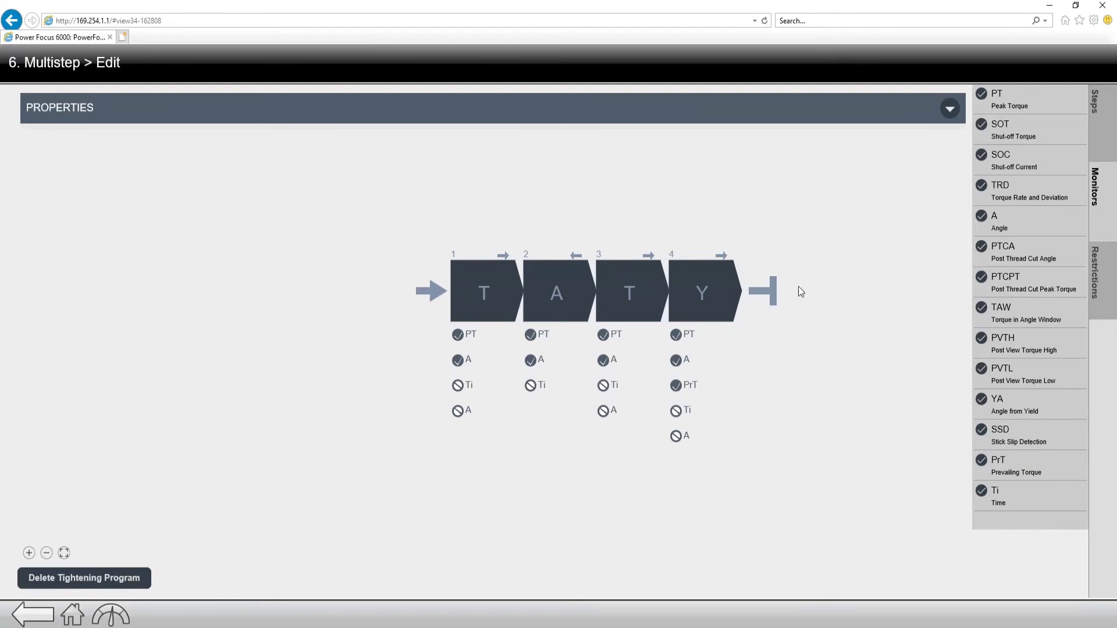
click(1107, 276)
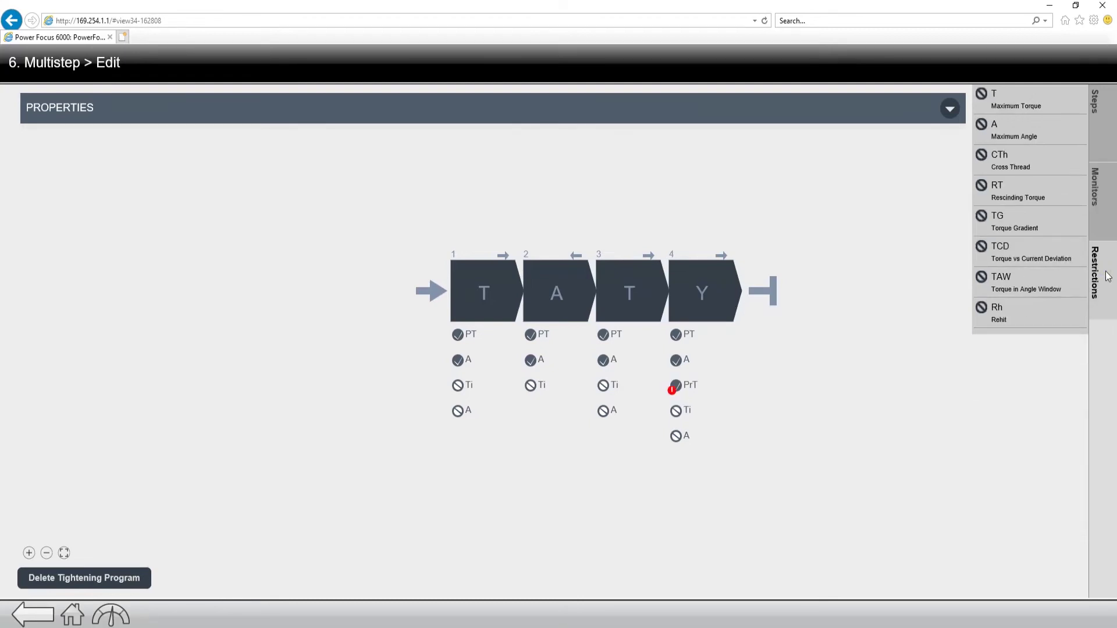
drag(1025, 116, 731, 296)
Review the monitor and restriction settings of the Tighten to Yield step.
click(704, 303)
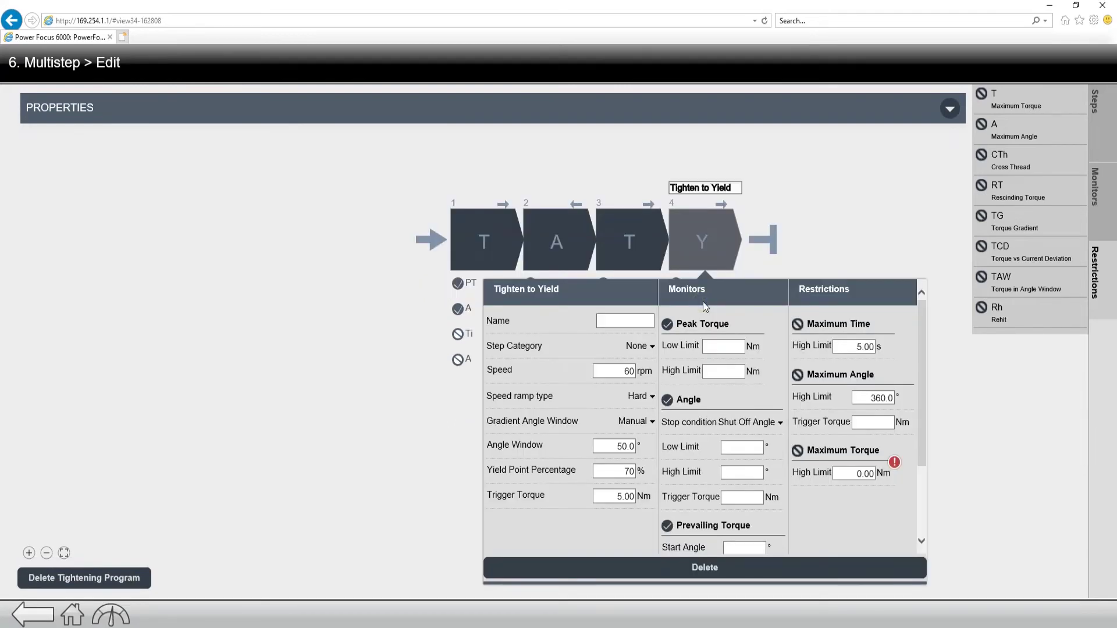
drag(921, 371, 919, 335)
click(878, 225)
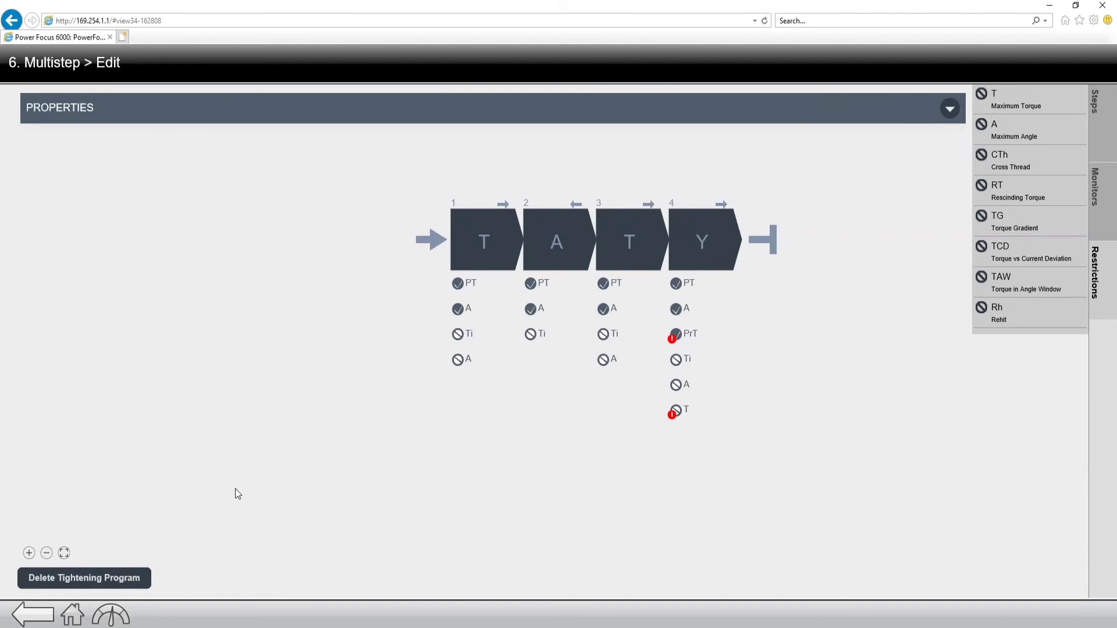
Leave the program editor and assign tightening program 6, Multistep, as the task of Virtual Station 1.
click(42, 617)
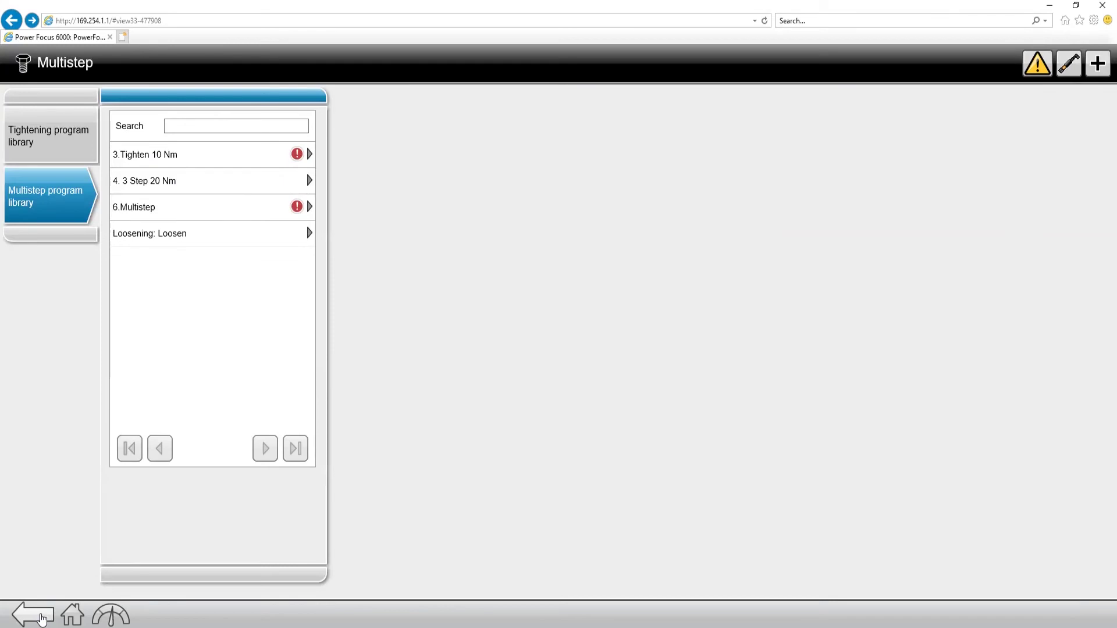
click(73, 615)
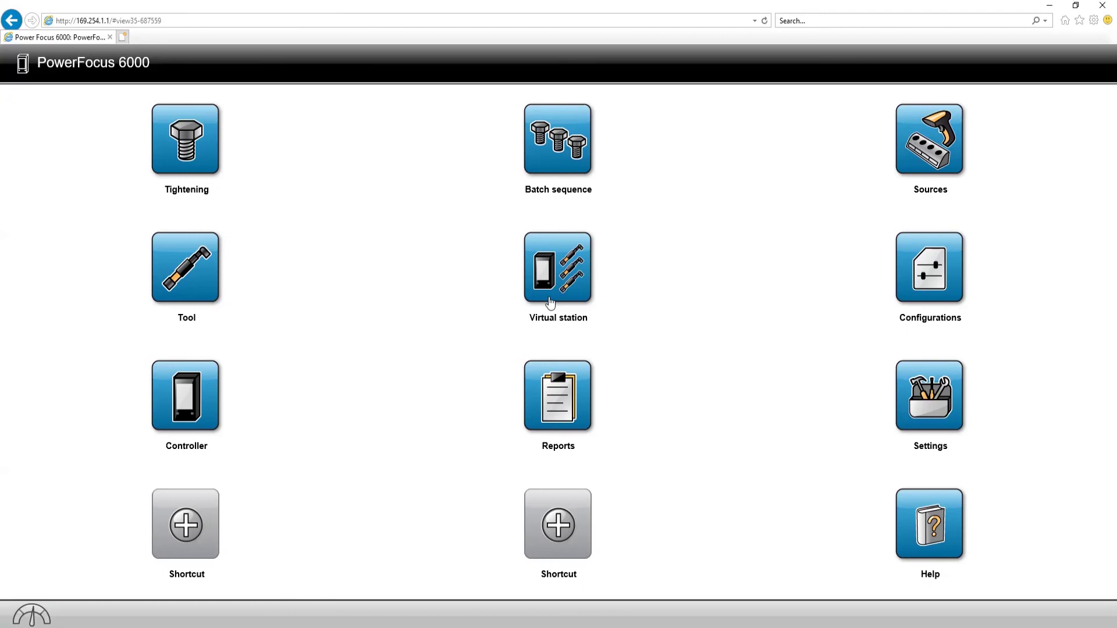
click(563, 264)
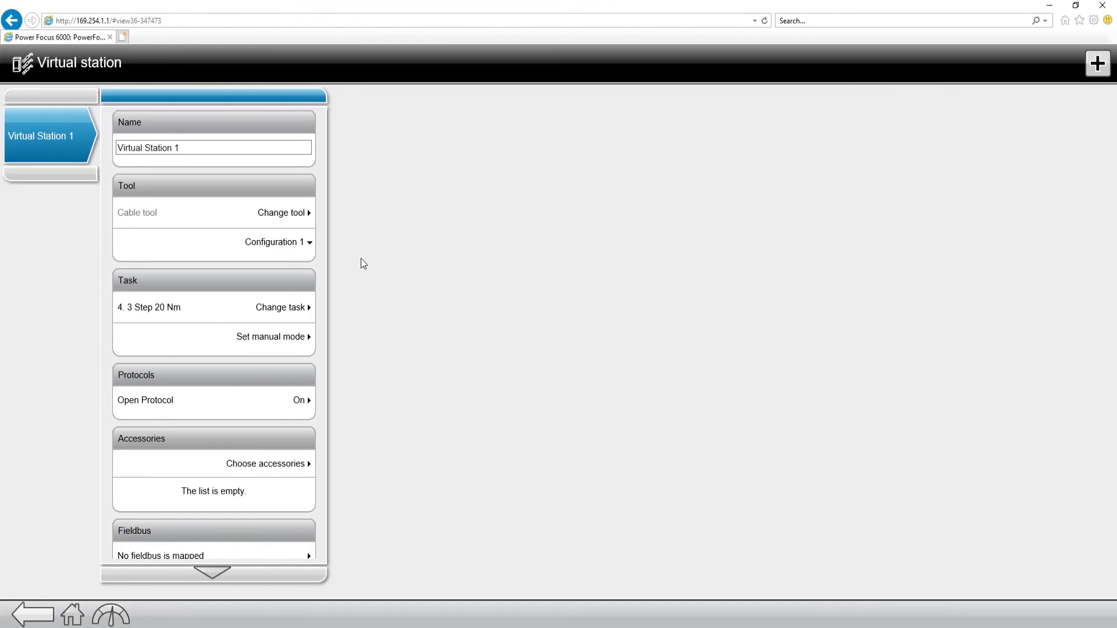
click(275, 306)
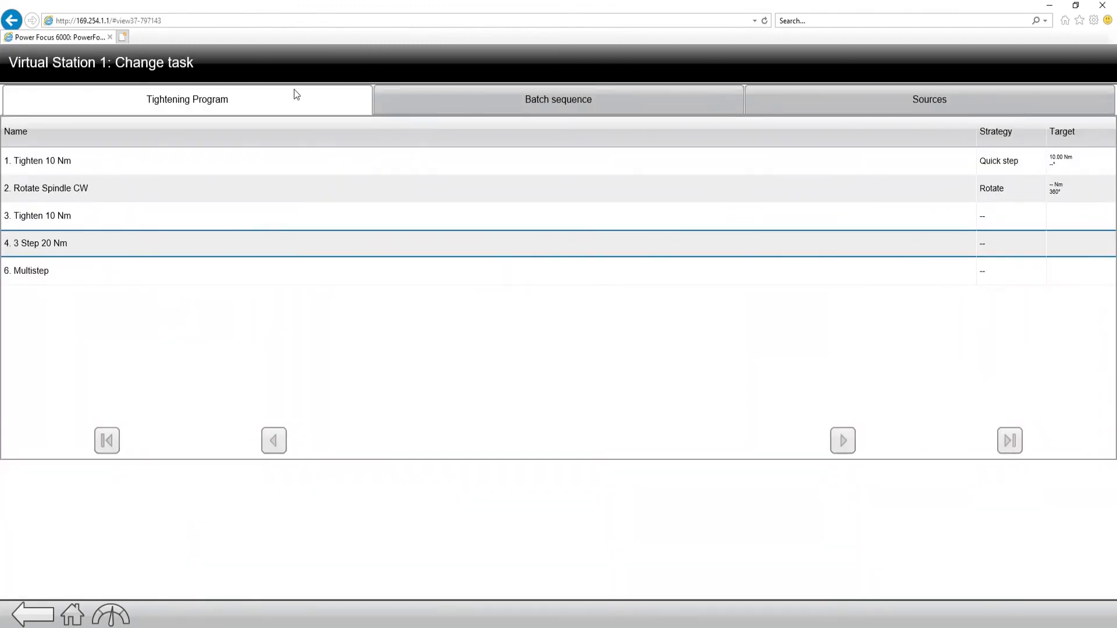
click(61, 271)
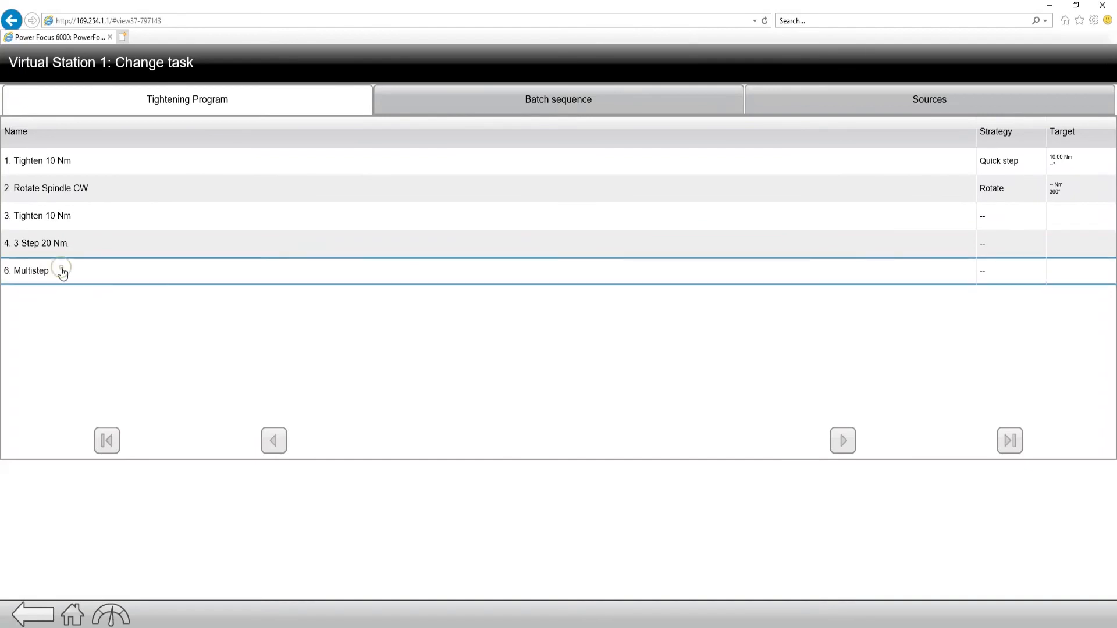